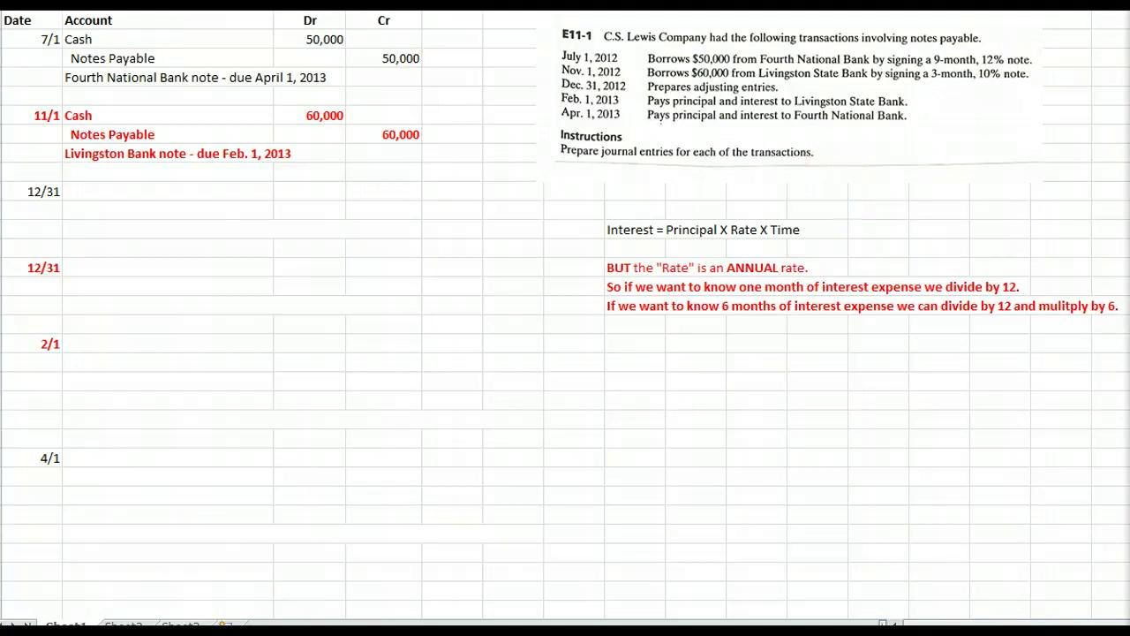
# - Review the 7/1 Fourth National 50,000 and 11/1 60,000 Cash/Notes Payable borrowing entries
pyautogui.click(300, 37)
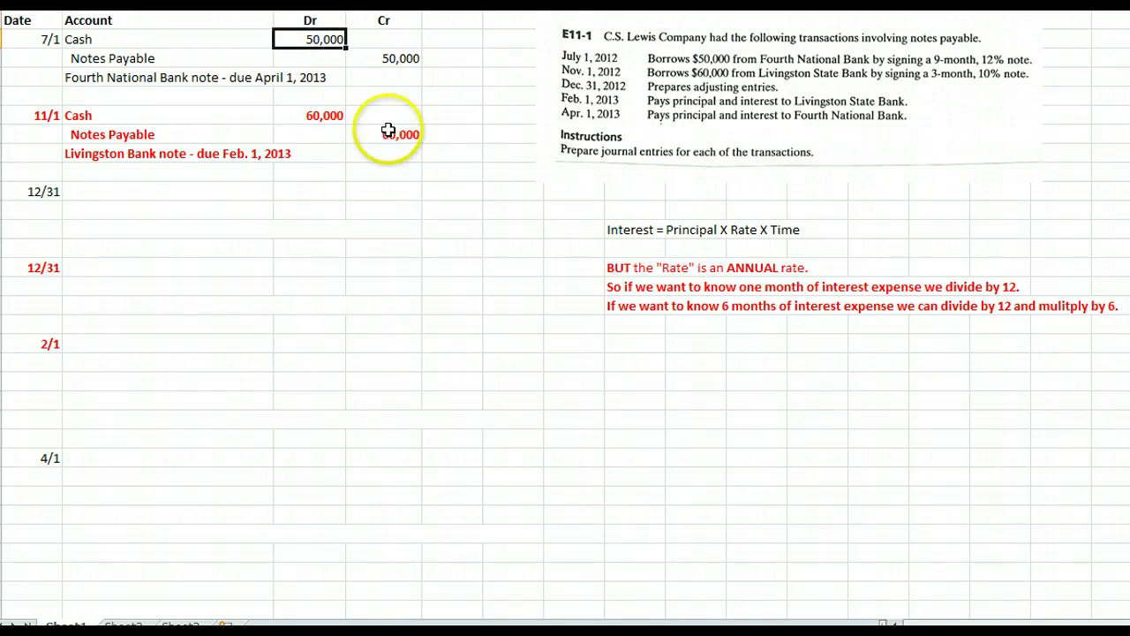
pyautogui.click(390, 58)
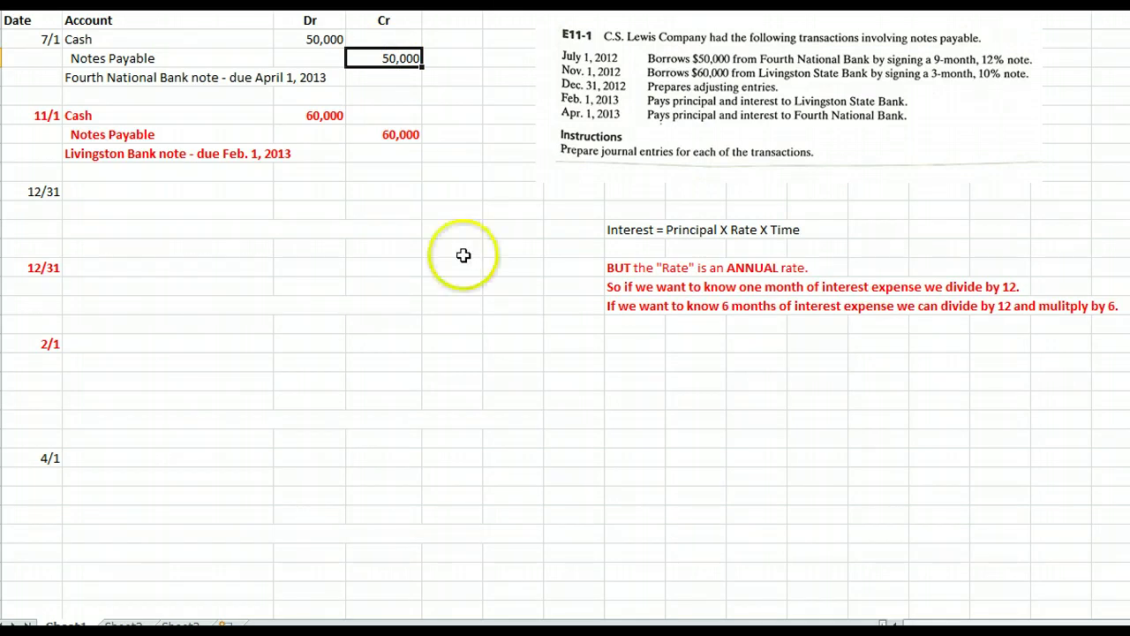
pyautogui.click(83, 78)
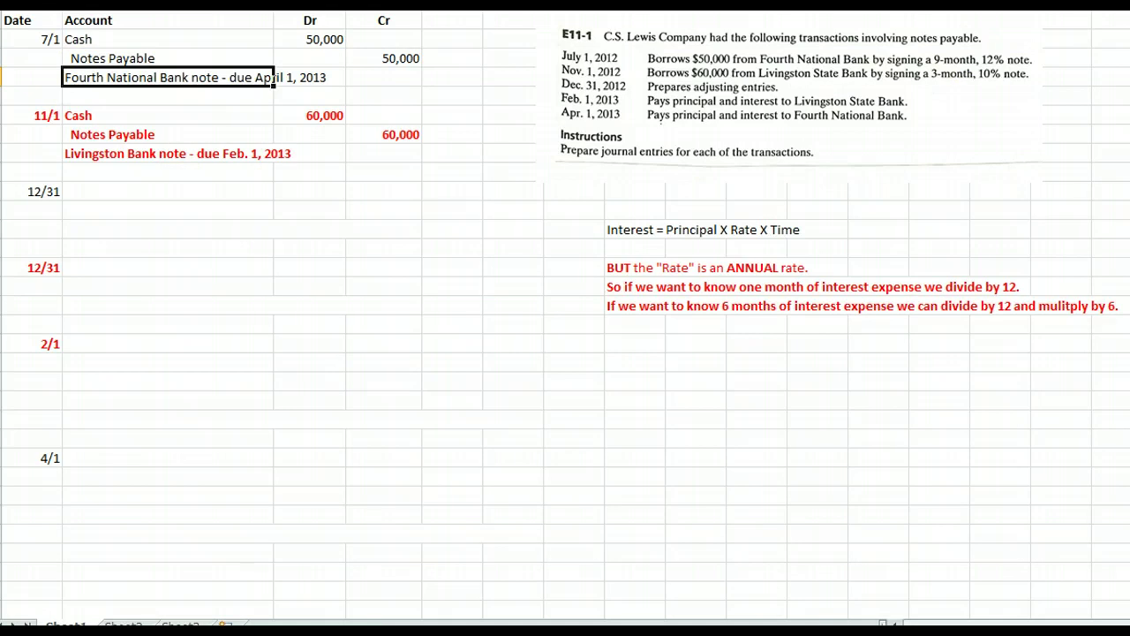
pyautogui.click(112, 59)
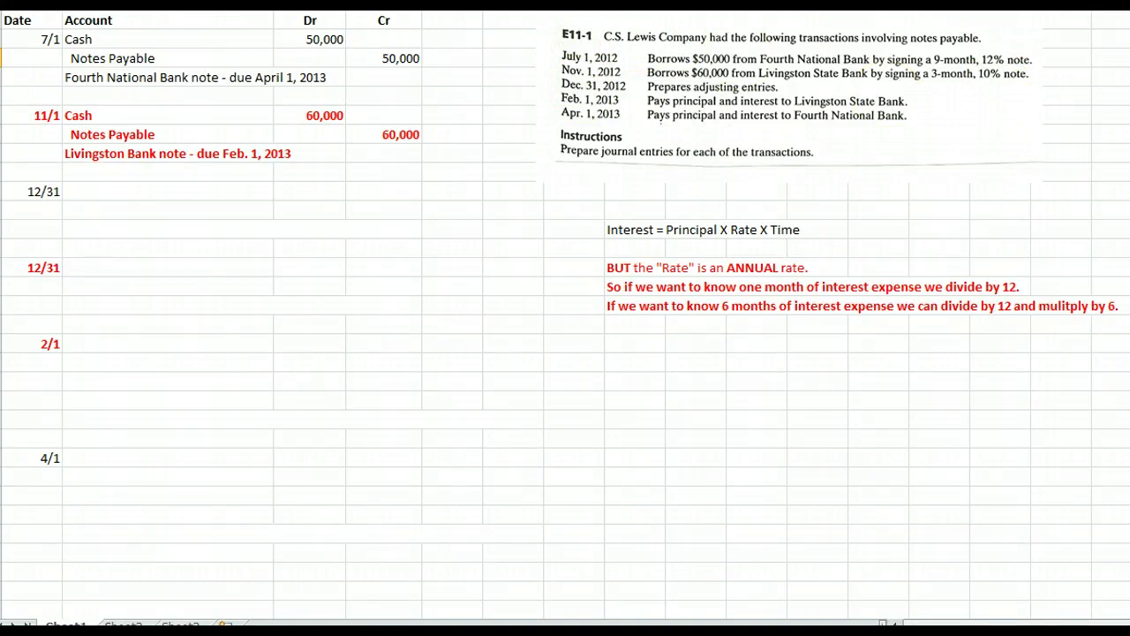
pyautogui.click(309, 114)
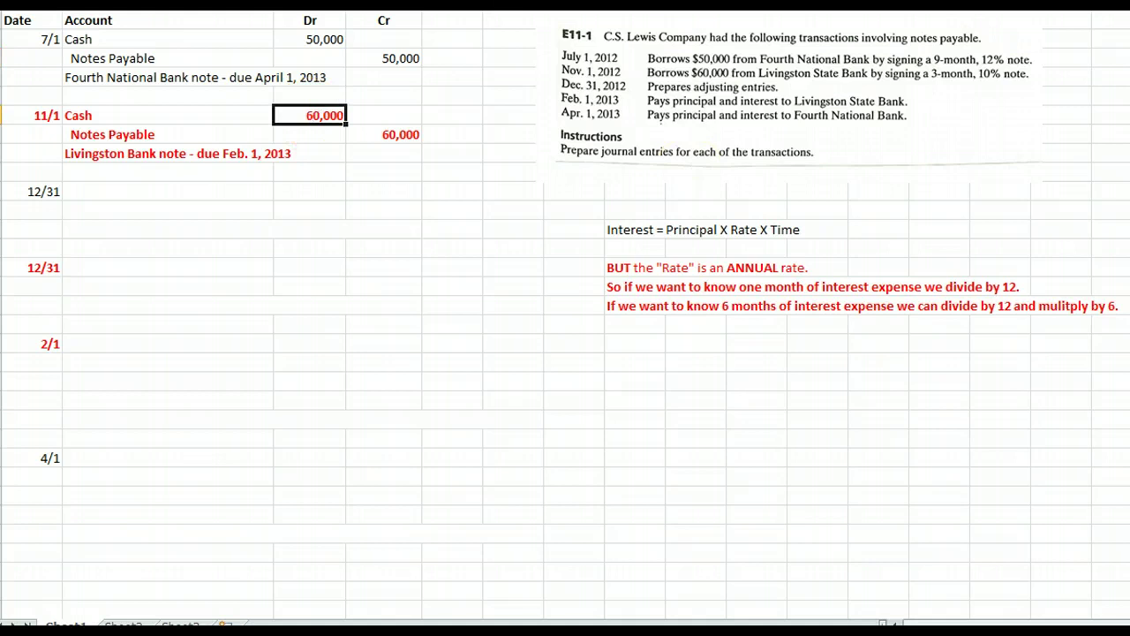
pyautogui.click(390, 134)
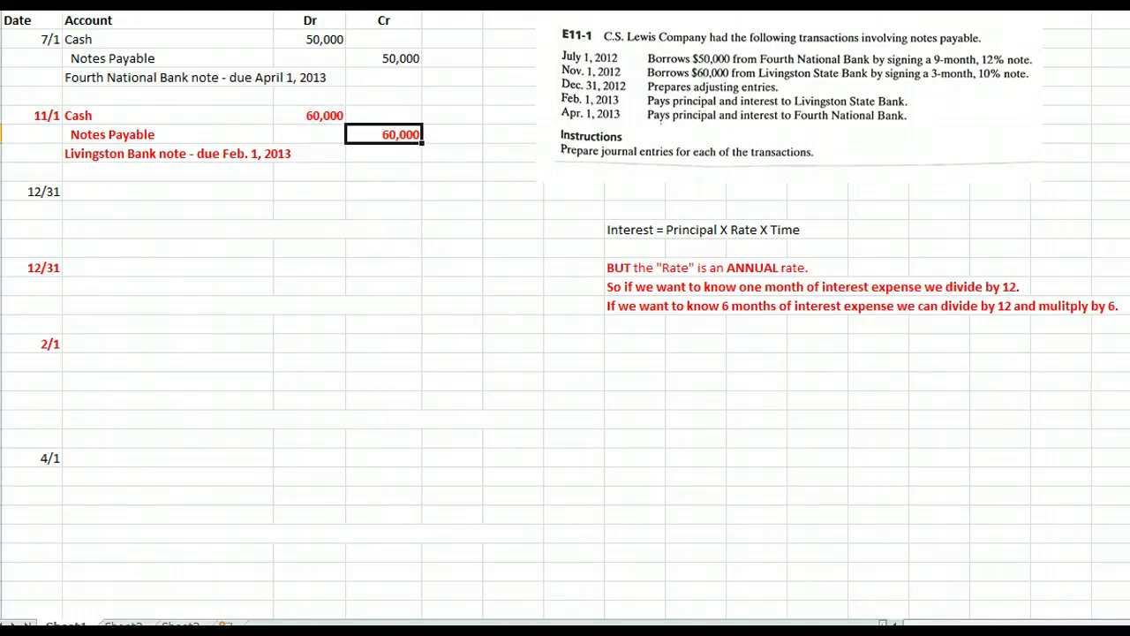
pyautogui.click(1, 39)
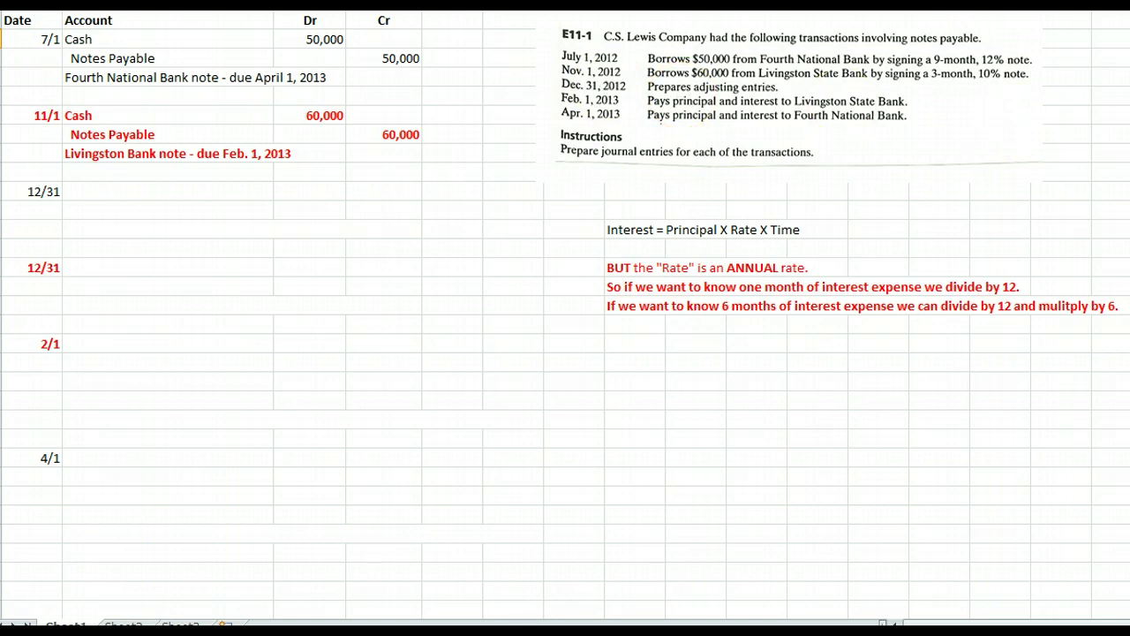
# - Calculate six months' Fourth National interest with =50000*.12/12*6 in a spare cell, giving 3000
pyautogui.click(636, 343)
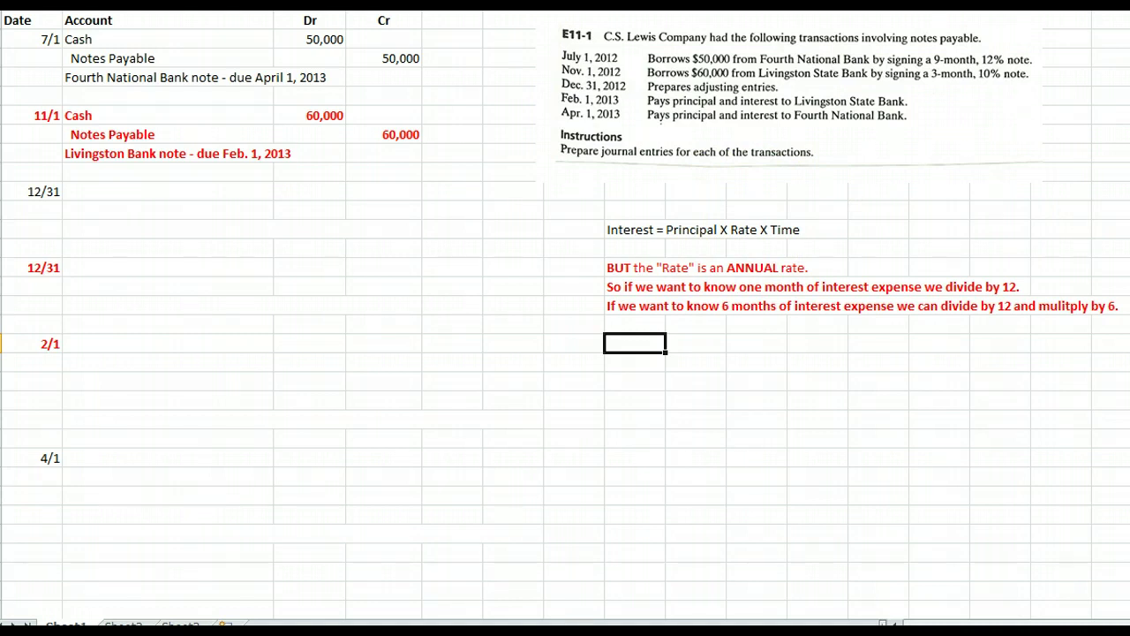
pyautogui.write('=50000')
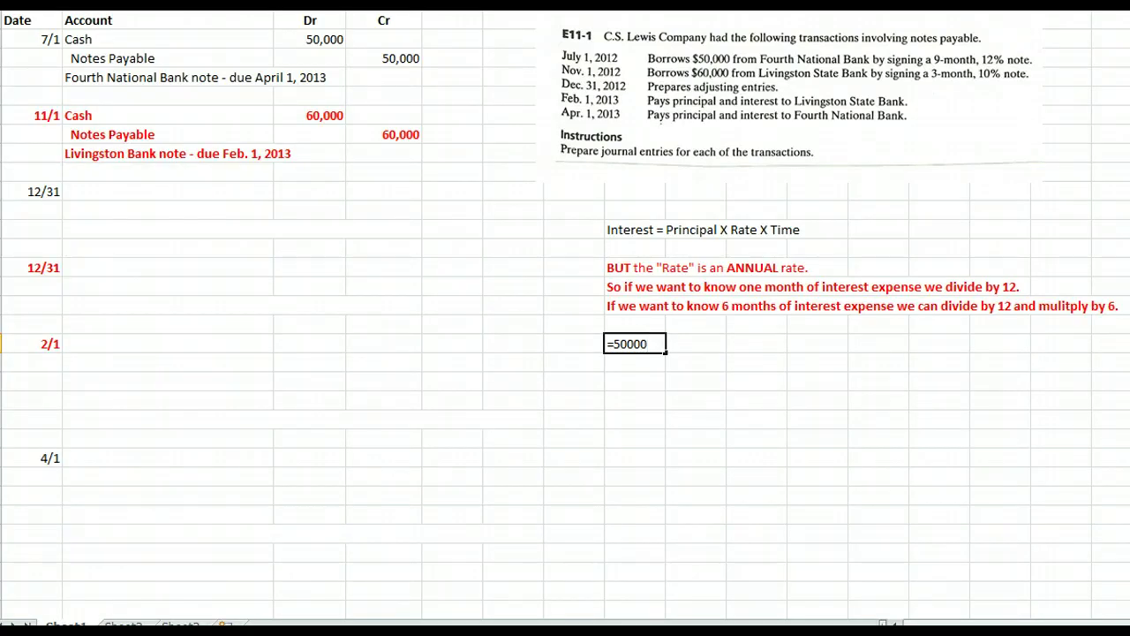
pyautogui.write('*.12')
pyautogui.write('/12')
pyautogui.write('*6')
pyautogui.press('Return')
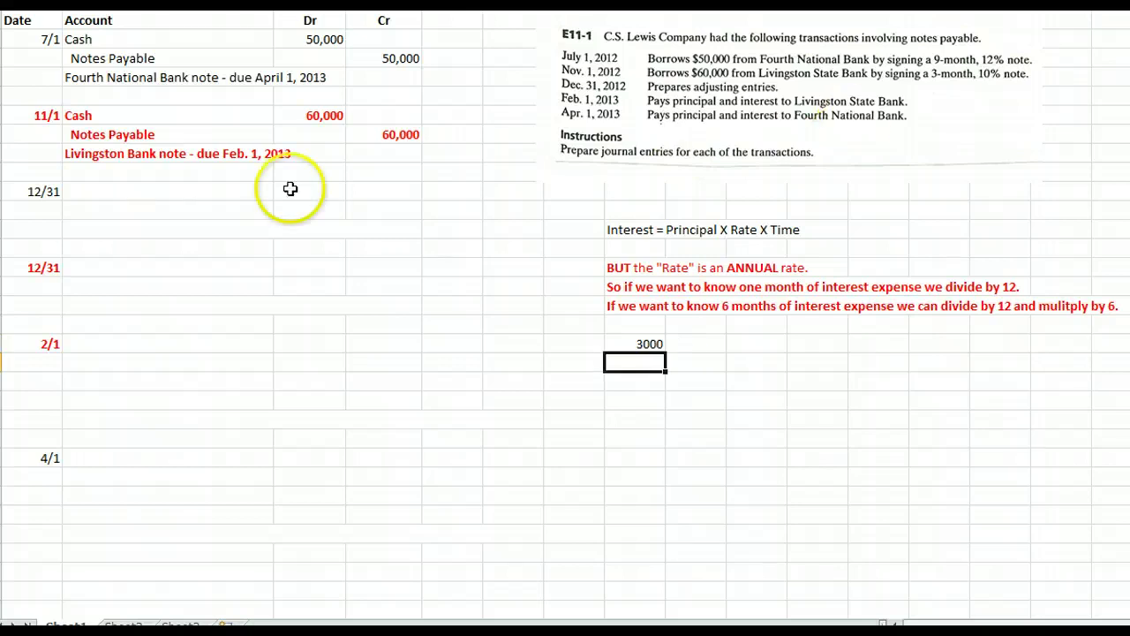
# - Make the 12/31 Interest Expense and Interest Payable 3,000 entry's text black
pyautogui.moveTo(159, 194); pyautogui.dragTo(405, 231)
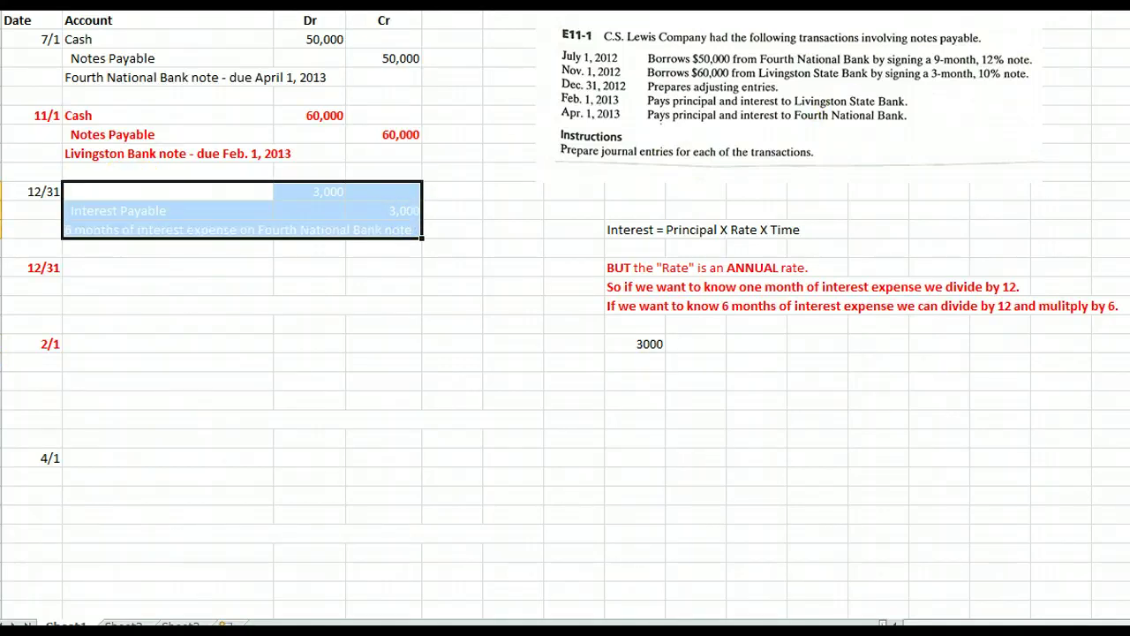
pyautogui.click(300, 2)
pyautogui.click(335, 2)
pyautogui.click(168, 77)
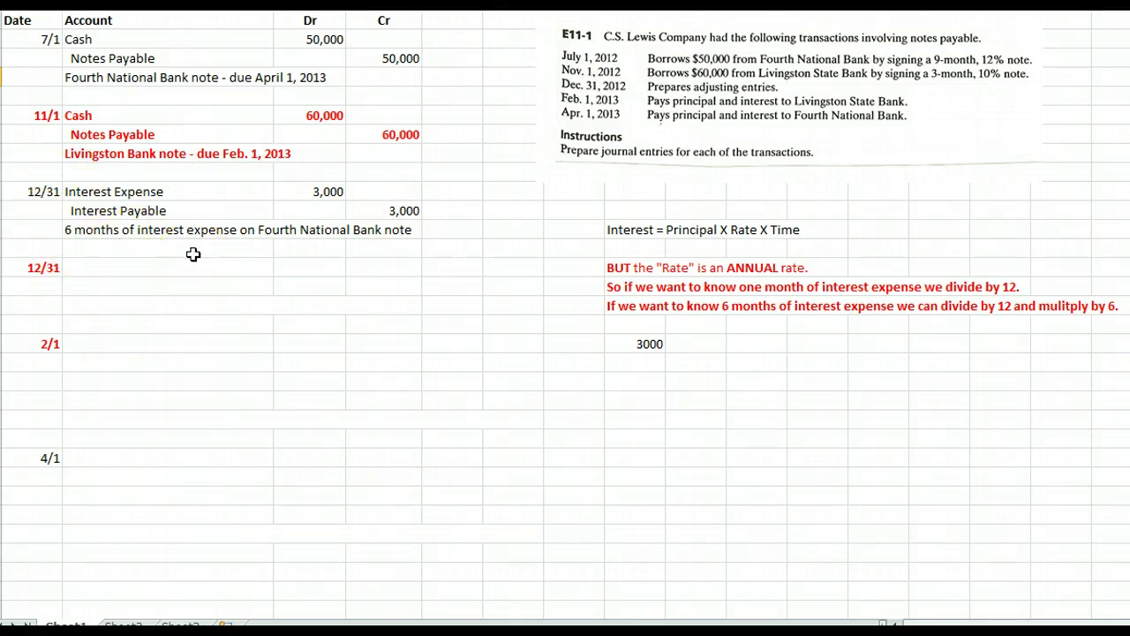
pyautogui.click(635, 362)
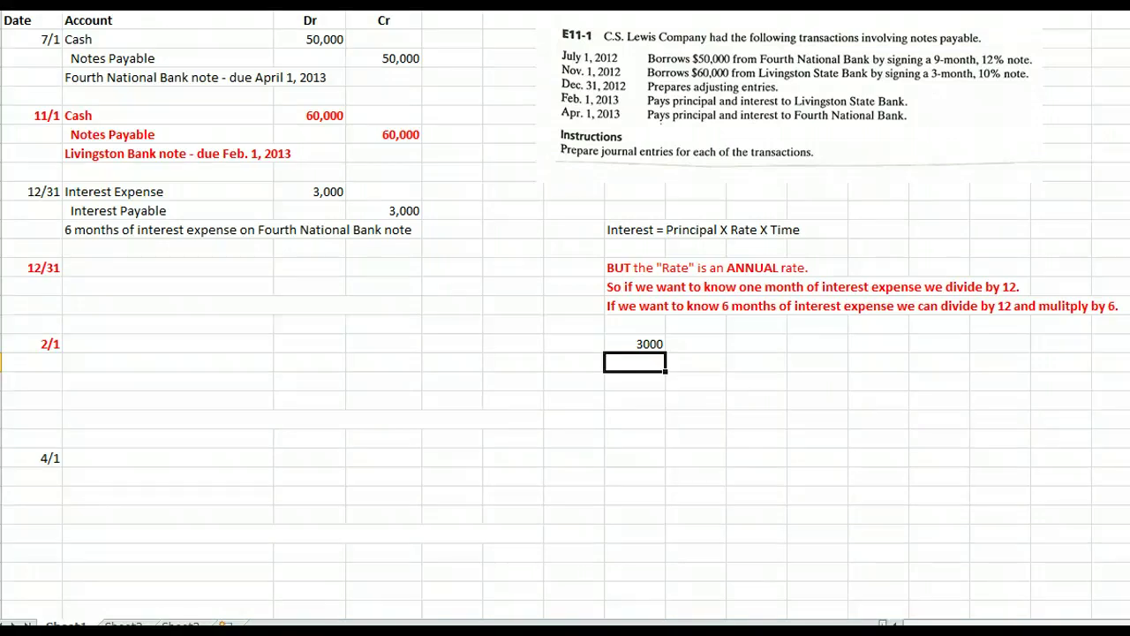
pyautogui.write('=60000*')
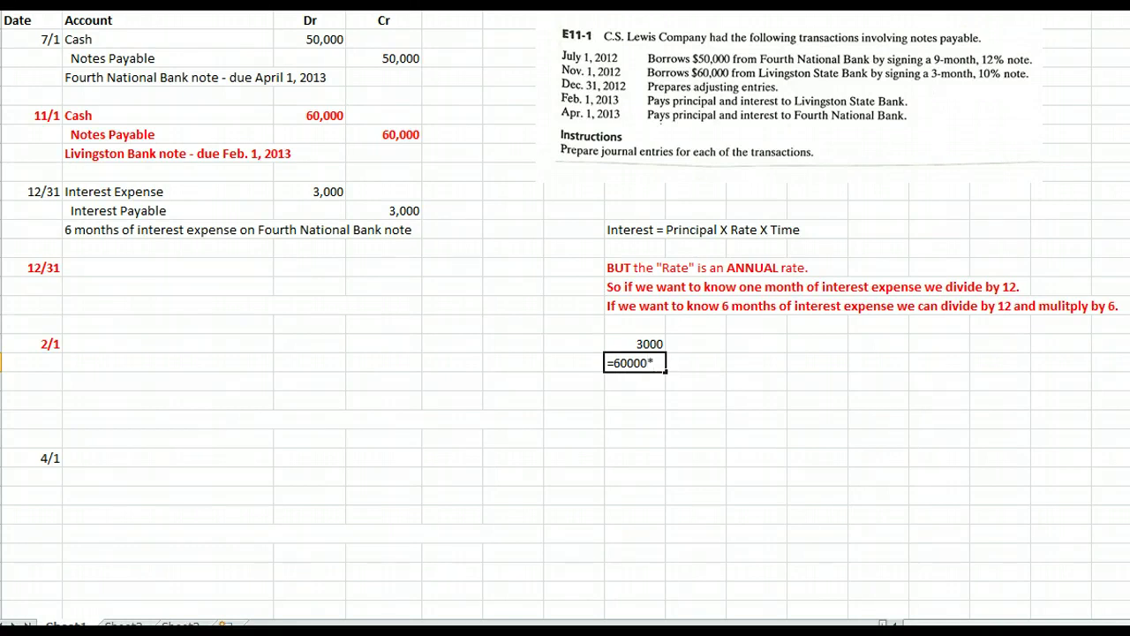
pyautogui.write('.1/12*2')
pyautogui.press('Return')
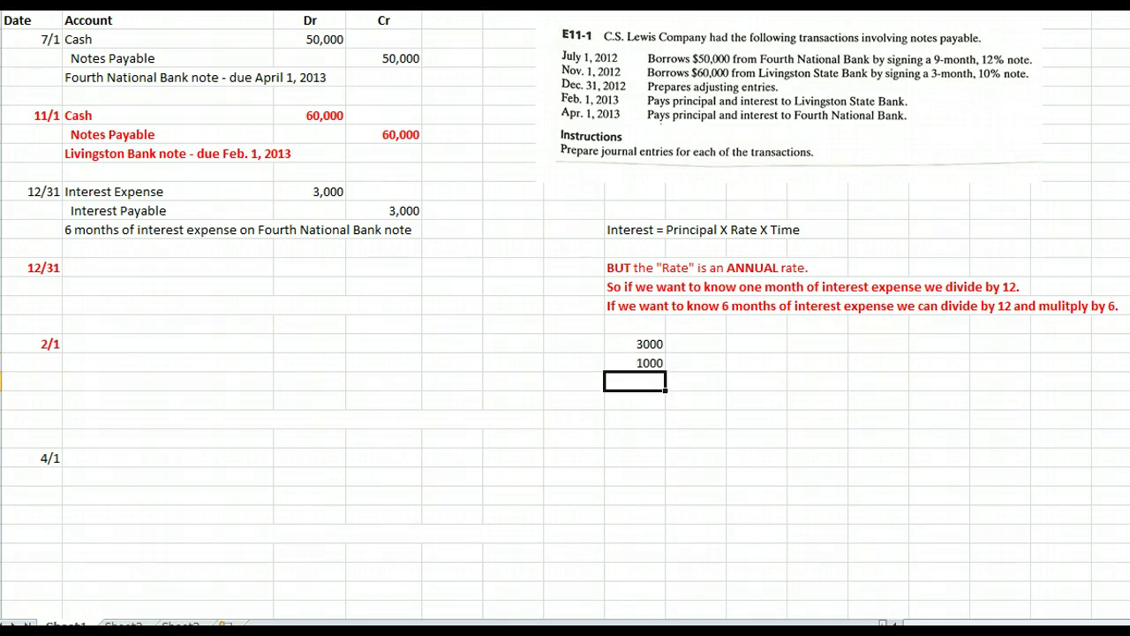
pyautogui.moveTo(169, 265); pyautogui.dragTo(370, 312)
pyautogui.click(305, 9)
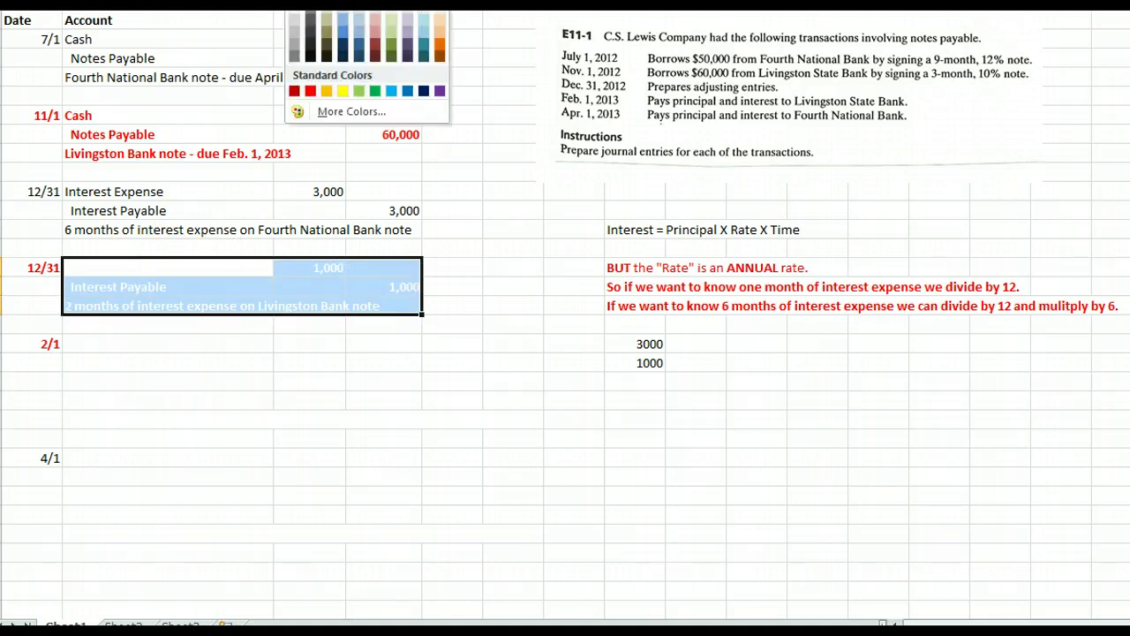
pyautogui.click(310, 90)
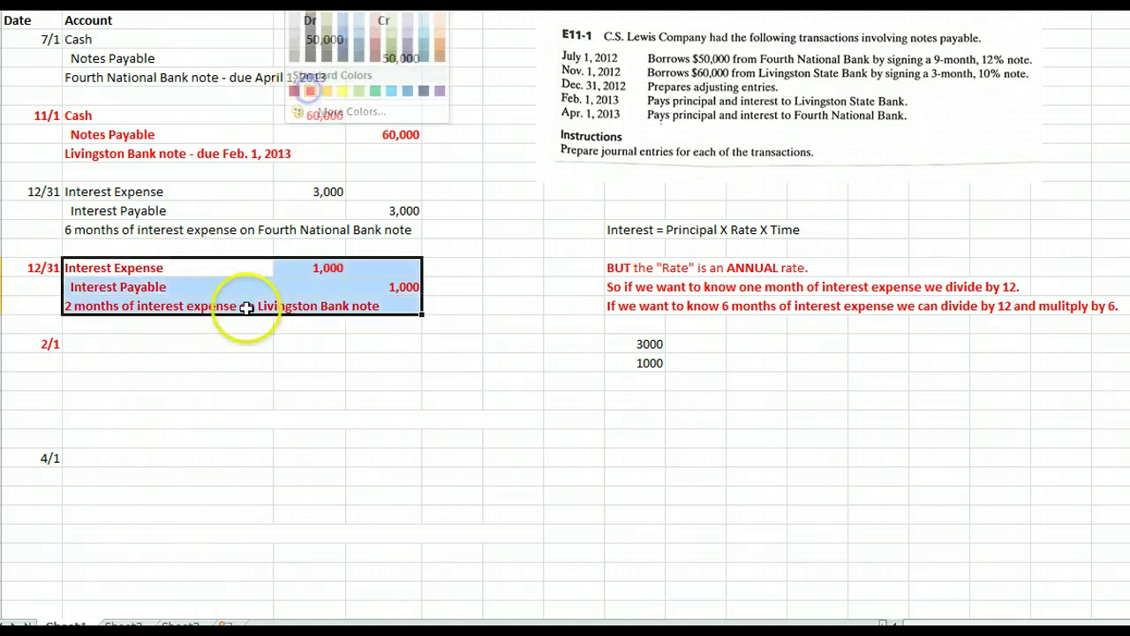
pyautogui.click(114, 266)
pyautogui.click(311, 268)
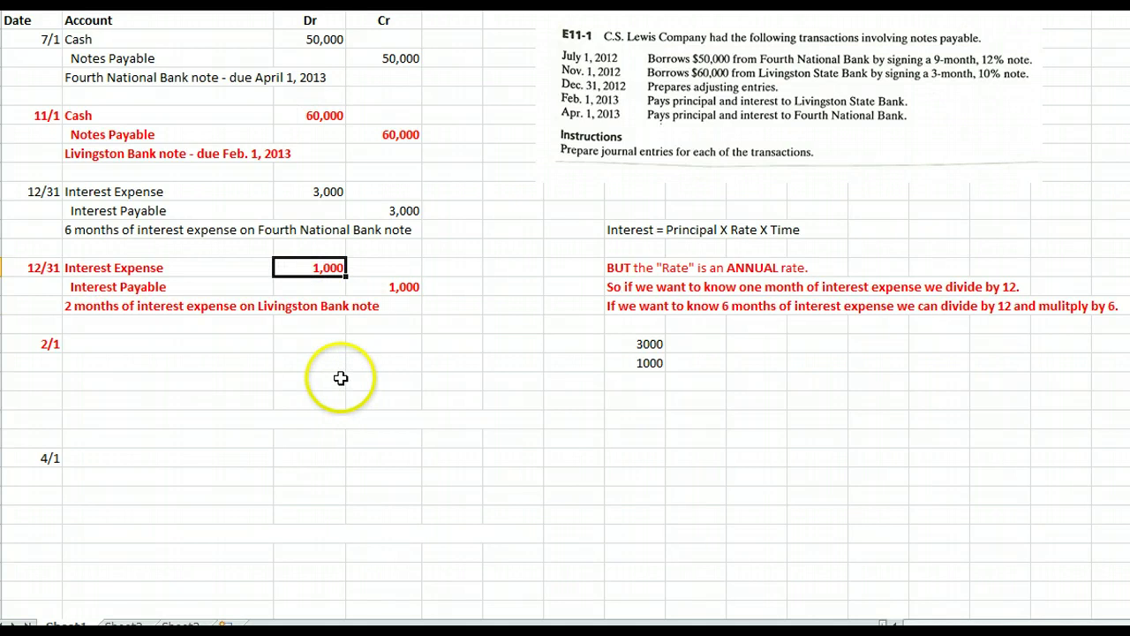
pyautogui.click(400, 285)
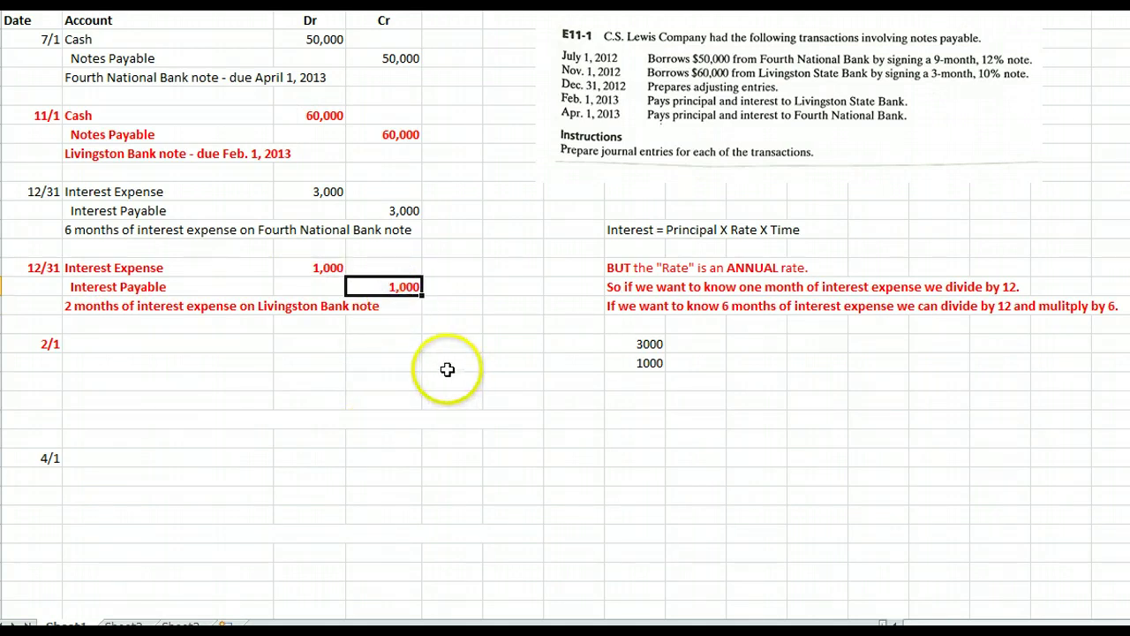
pyautogui.click(74, 305)
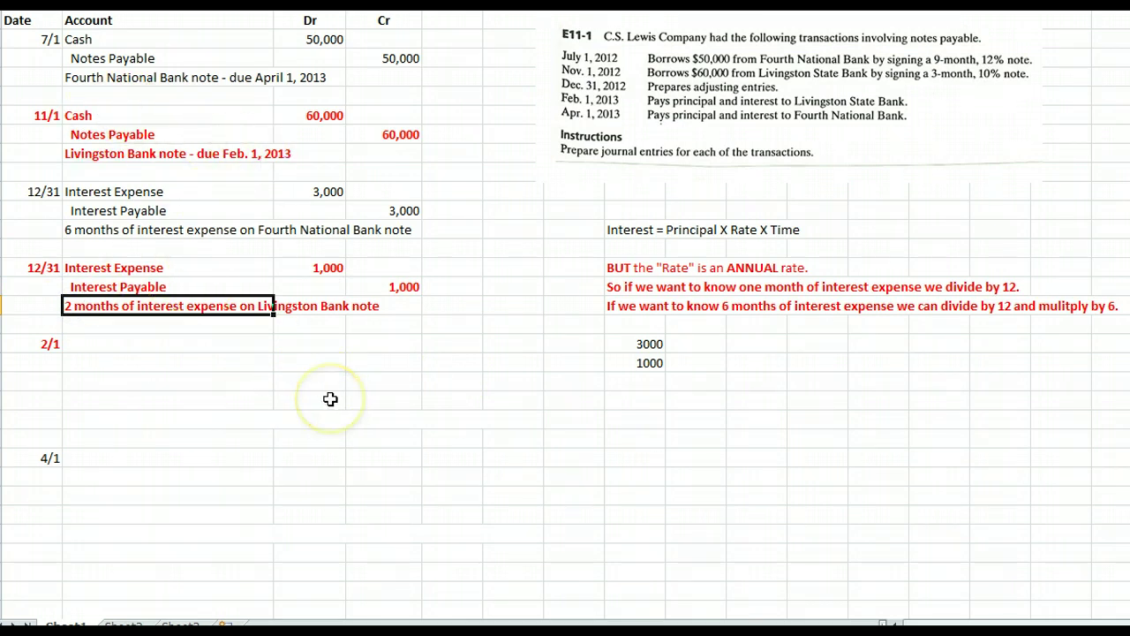
pyautogui.click(1121, 231)
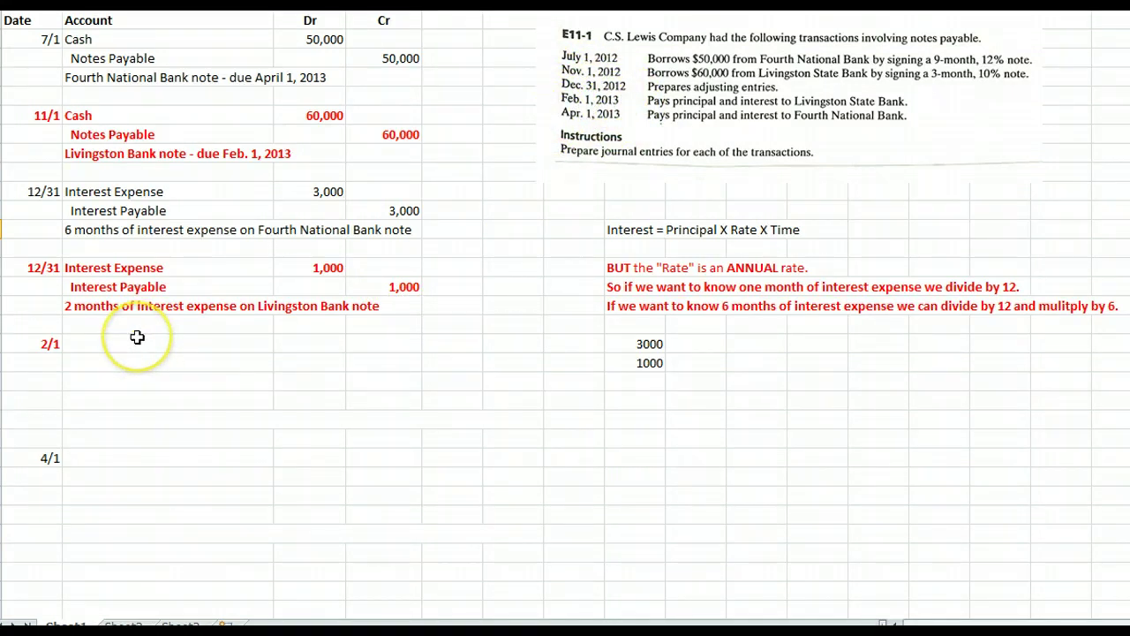
# - Calculate one month of Livingston interest with =60000*.1/12 below the 1000
pyautogui.click(621, 403)
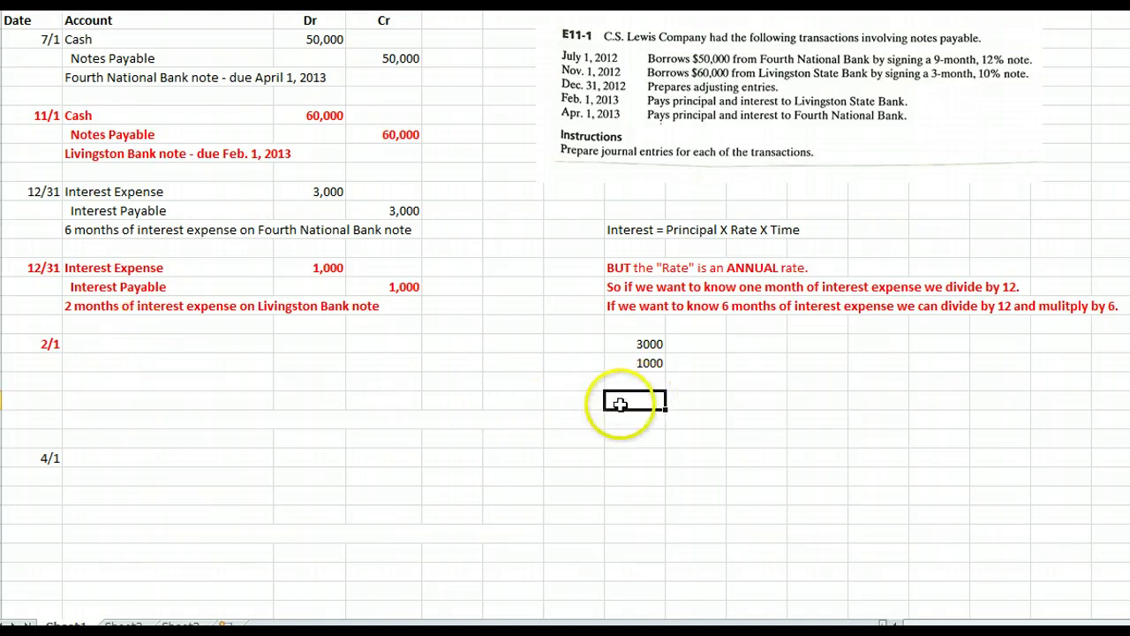
pyautogui.write('=60000*.1/12')
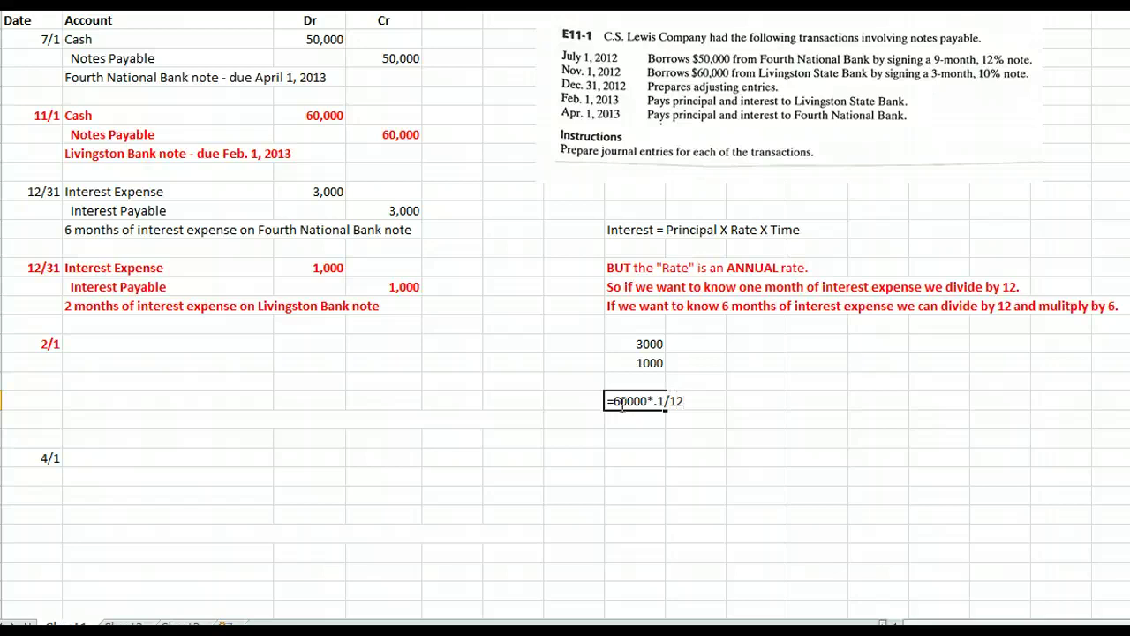
pyautogui.press('Return')
# - Color the 2/1 payoff entry red, showing Interest Payable 1,000, Interest Expense 500, Cash 61,500
pyautogui.moveTo(137, 345); pyautogui.dragTo(381, 416)
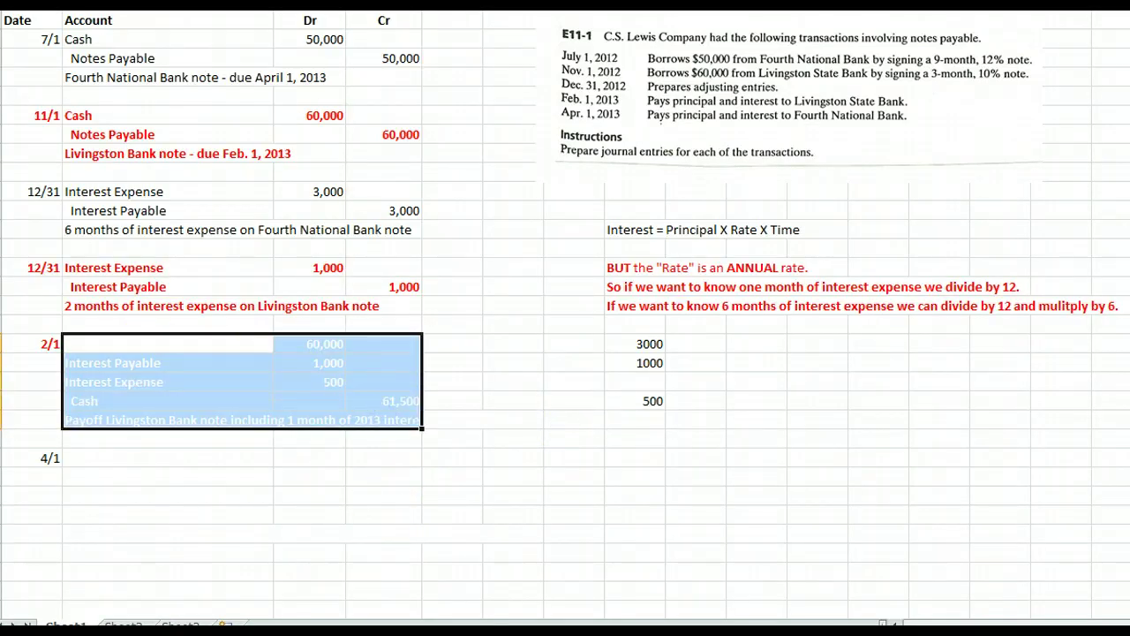
pyautogui.click(312, 7)
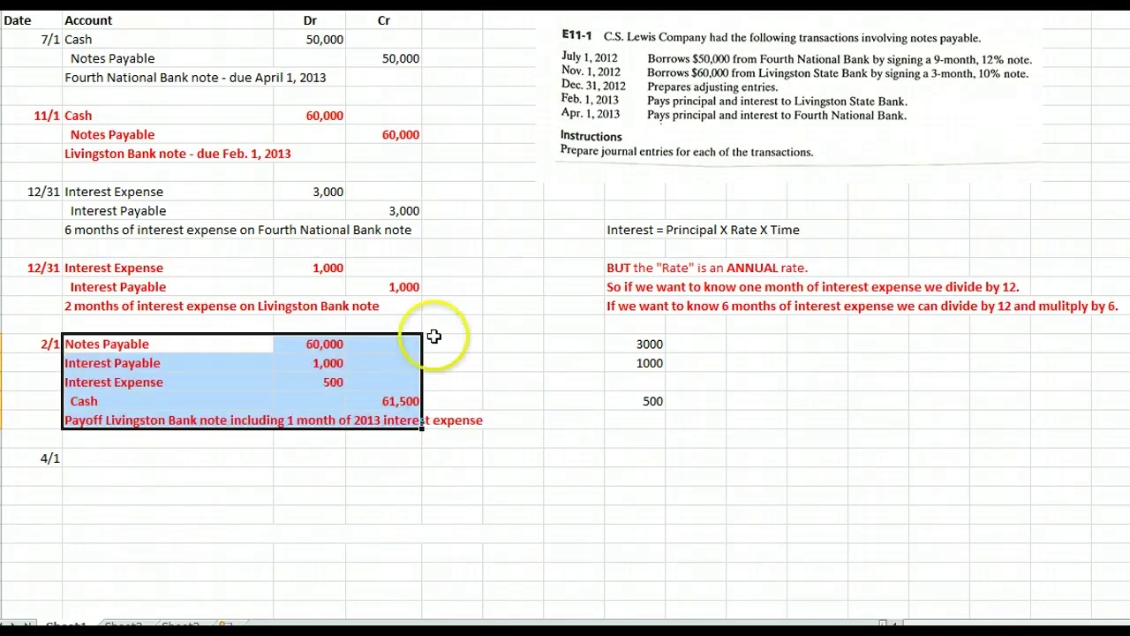
pyautogui.click(328, 363)
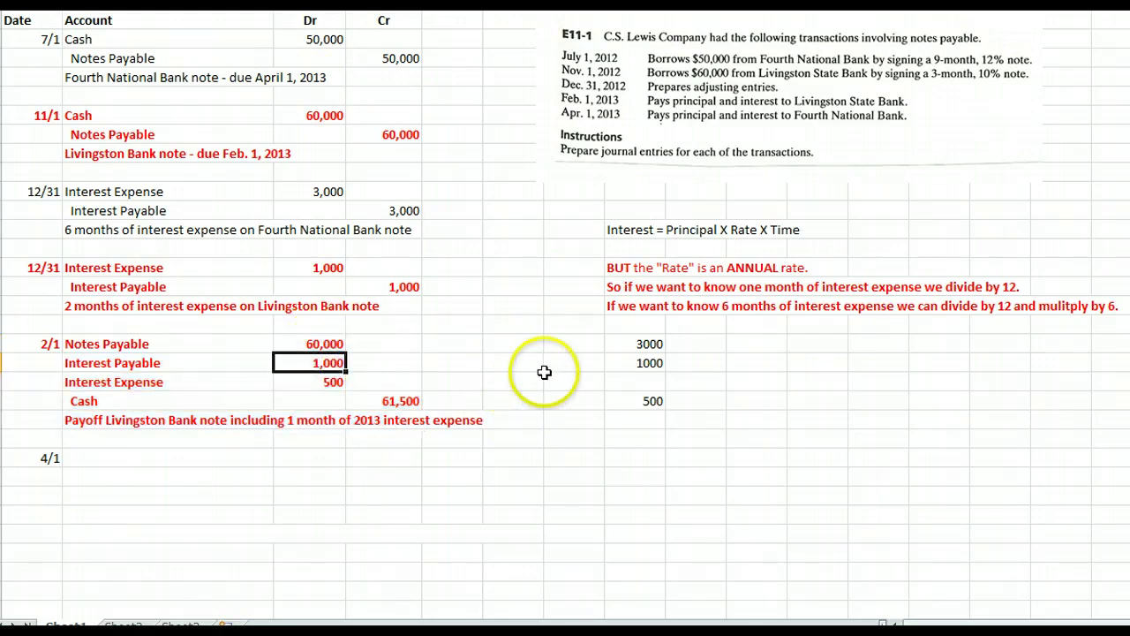
pyautogui.click(304, 382)
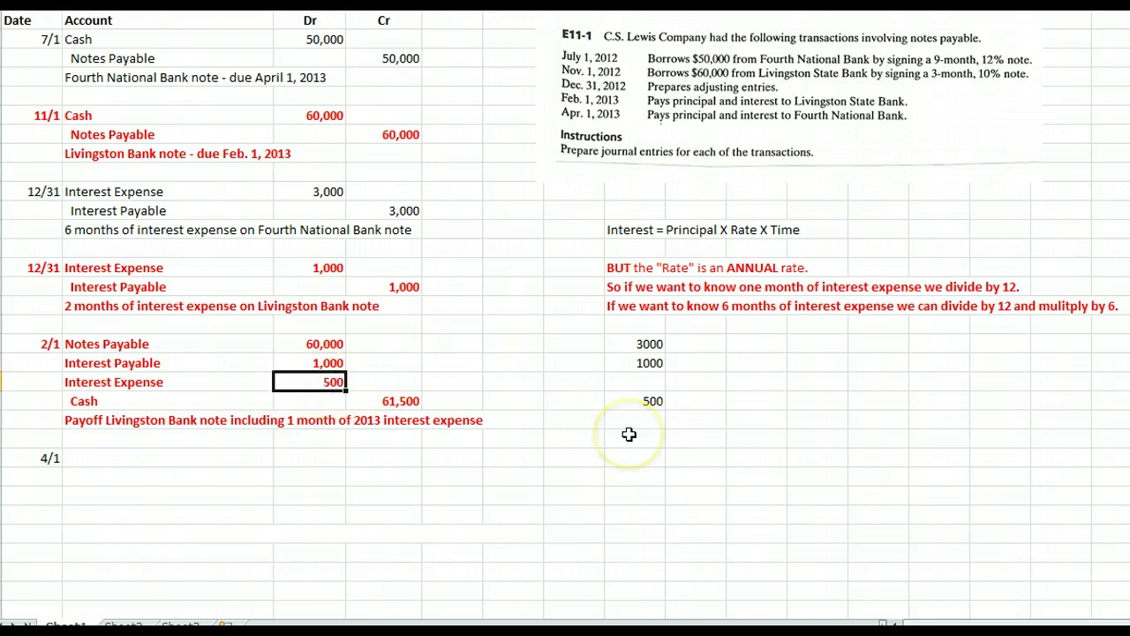
pyautogui.click(402, 401)
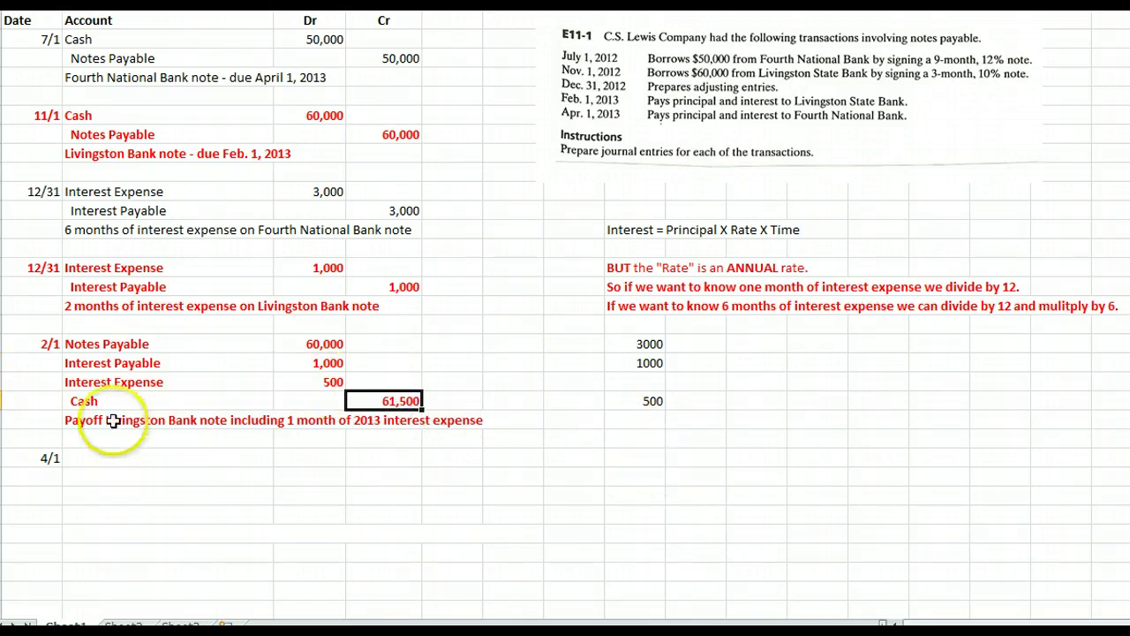
pyautogui.moveTo(69, 420); pyautogui.dragTo(481, 421)
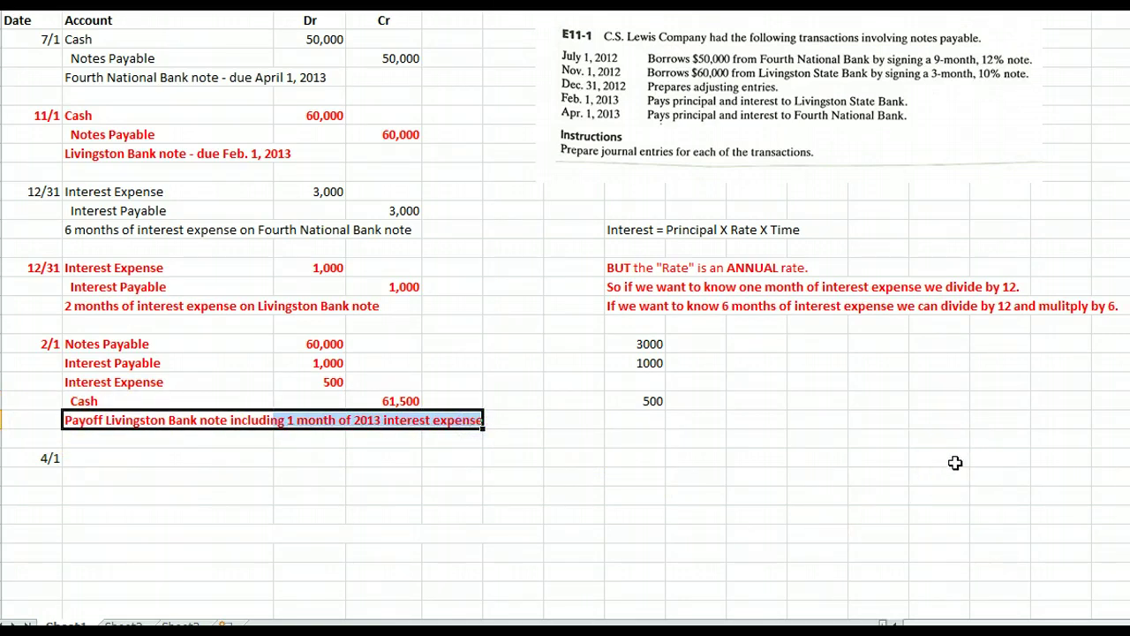
pyautogui.click(634, 421)
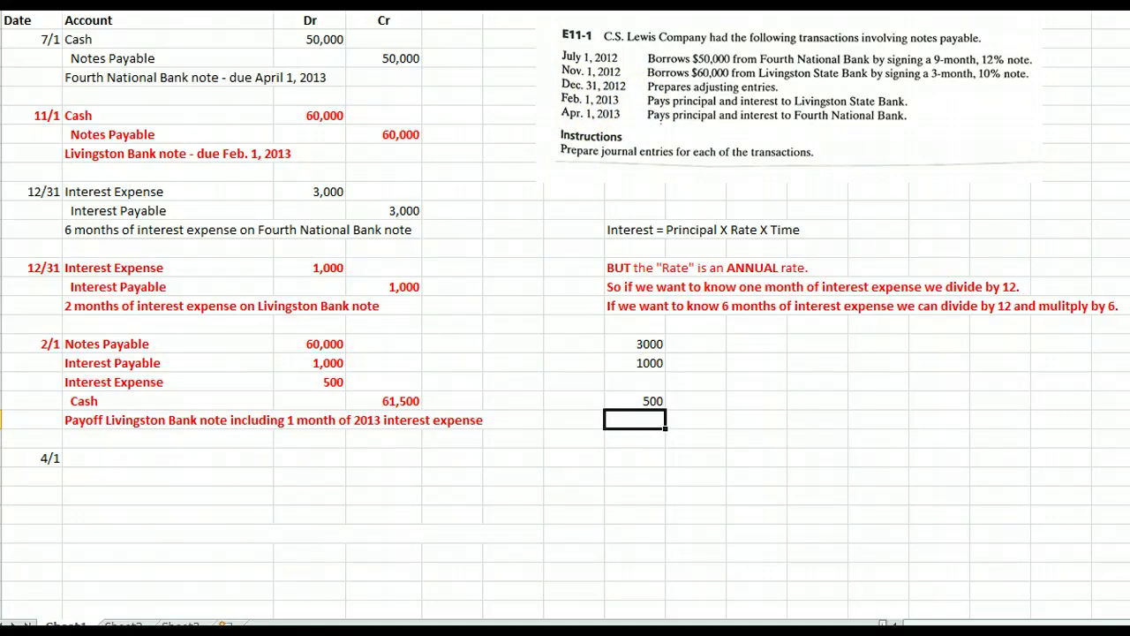
# - Compute three months' interest with =50000*.12/12*3 and make the 4/1 payoff entry black
pyautogui.write('=50000*.12/12*3')
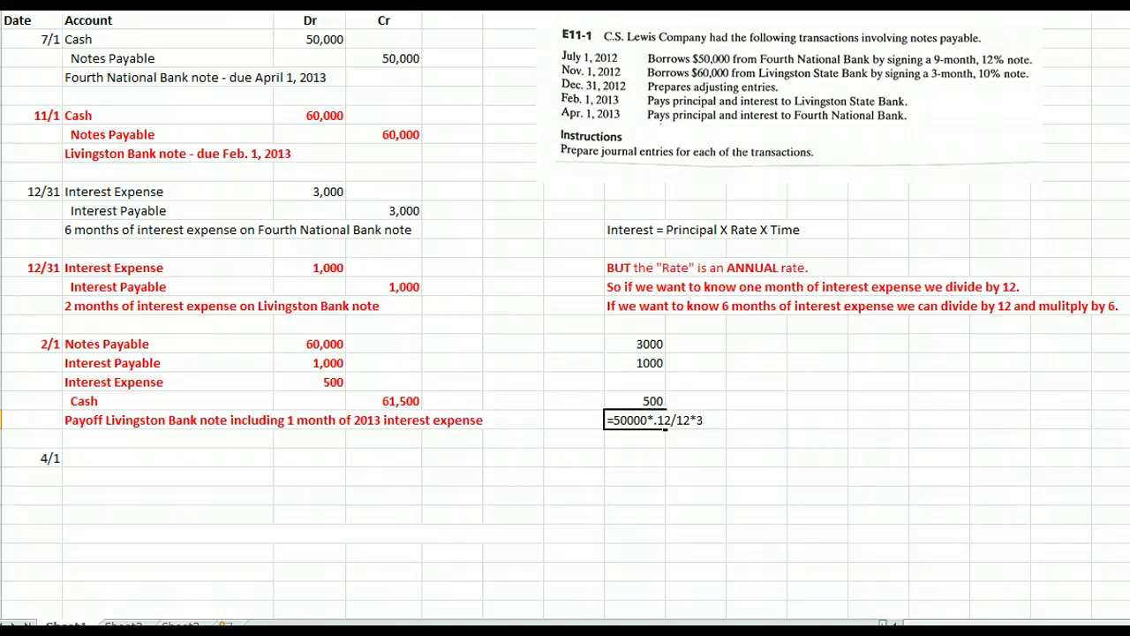
pyautogui.press('Return')
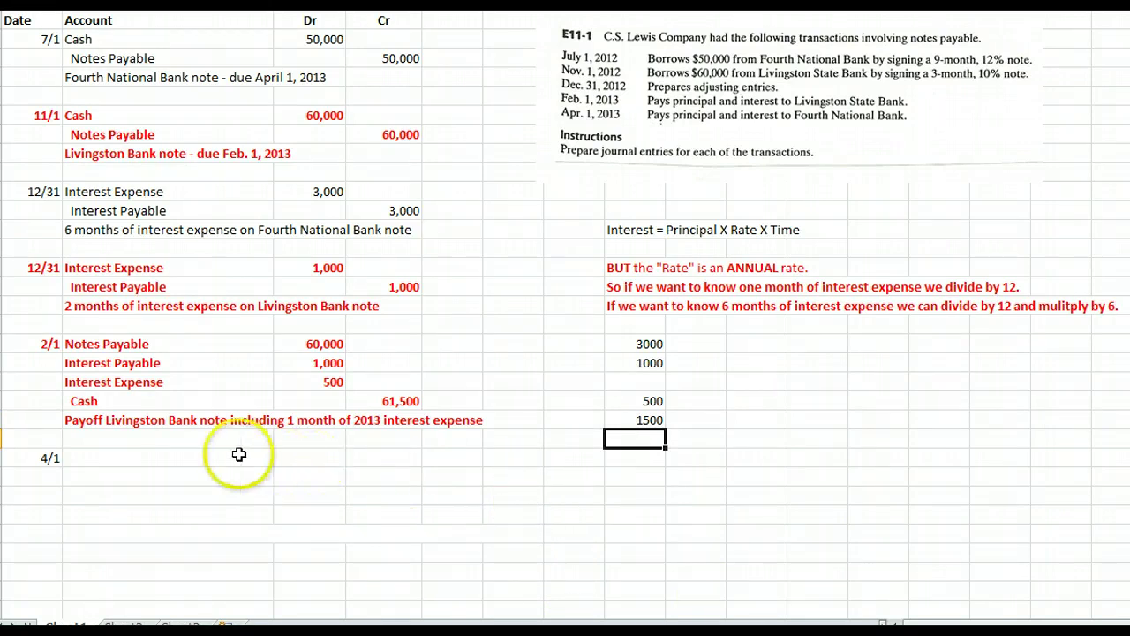
pyautogui.moveTo(95, 457); pyautogui.dragTo(529, 536)
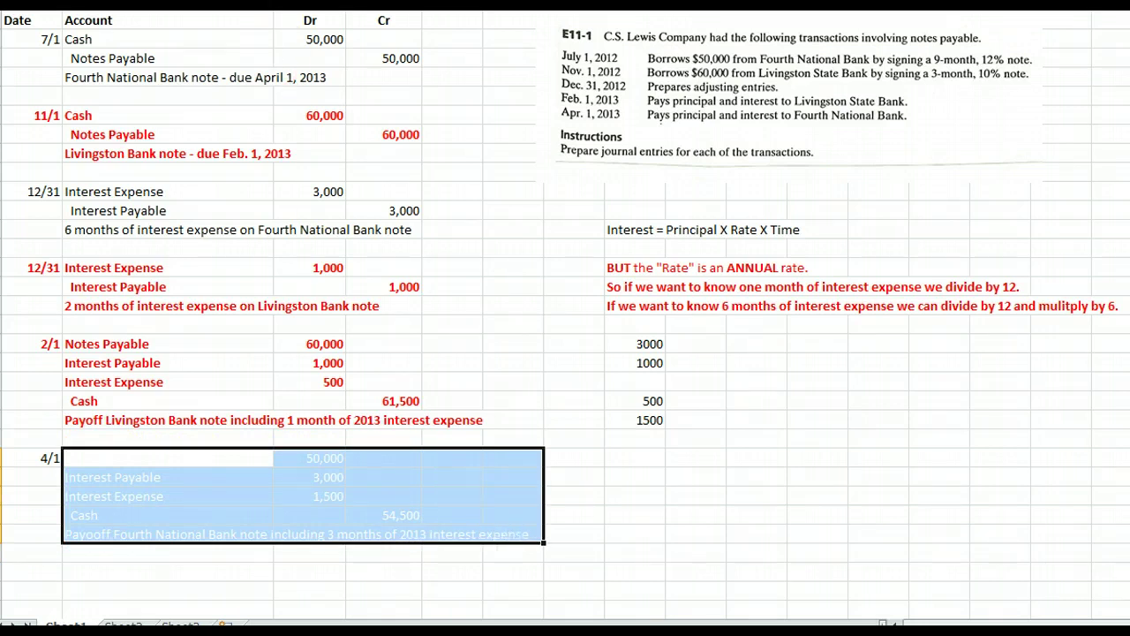
pyautogui.click(314, 23)
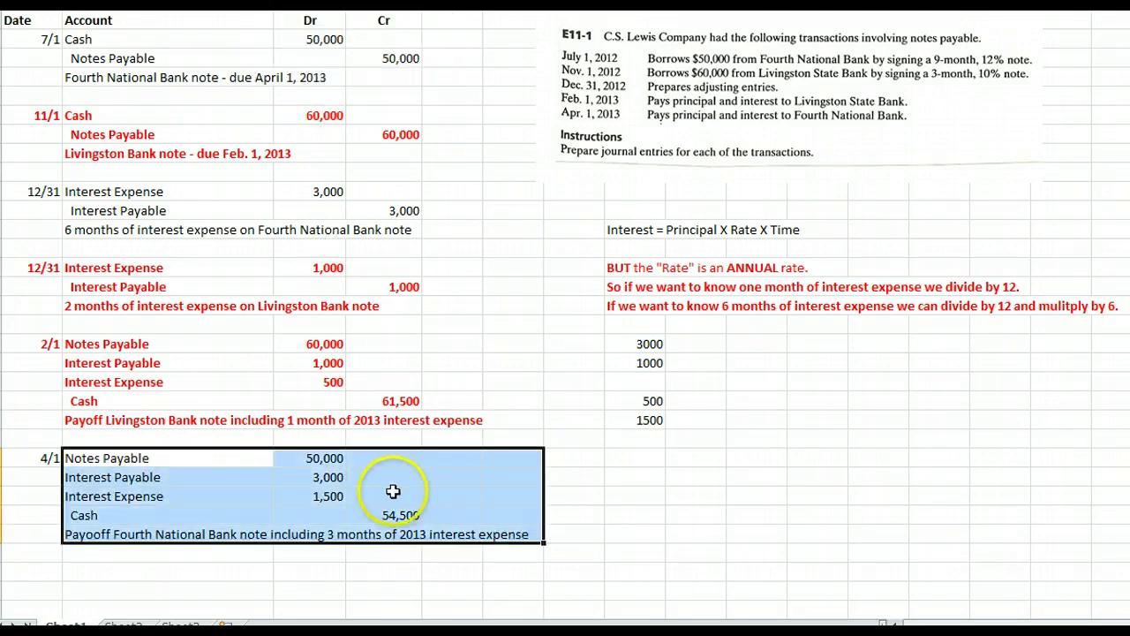
pyautogui.click(333, 454)
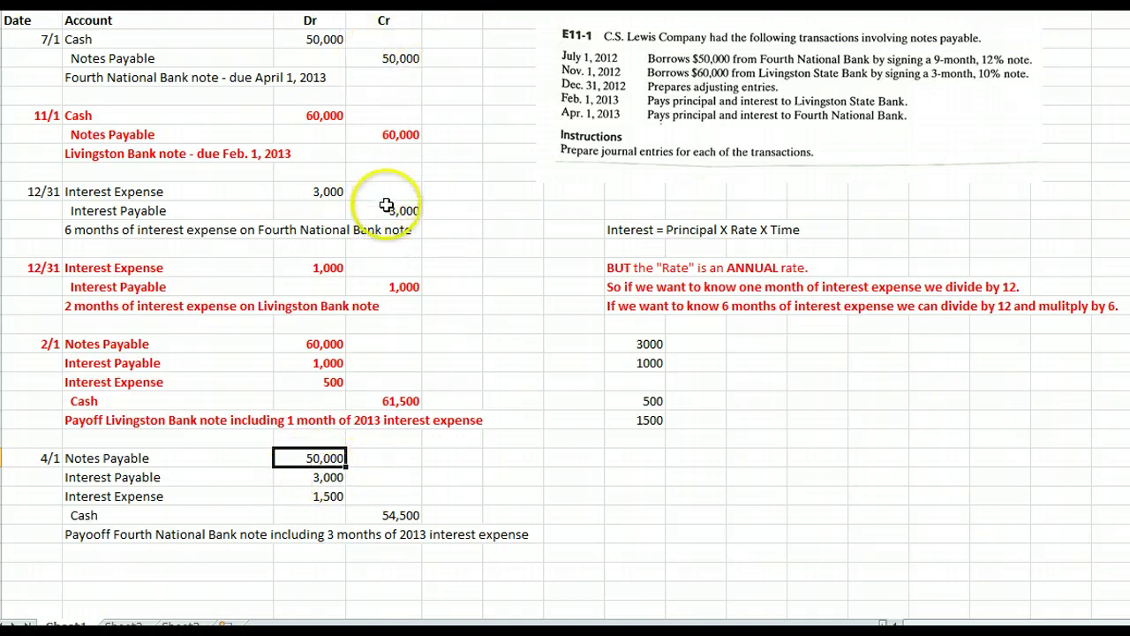
pyautogui.click(328, 495)
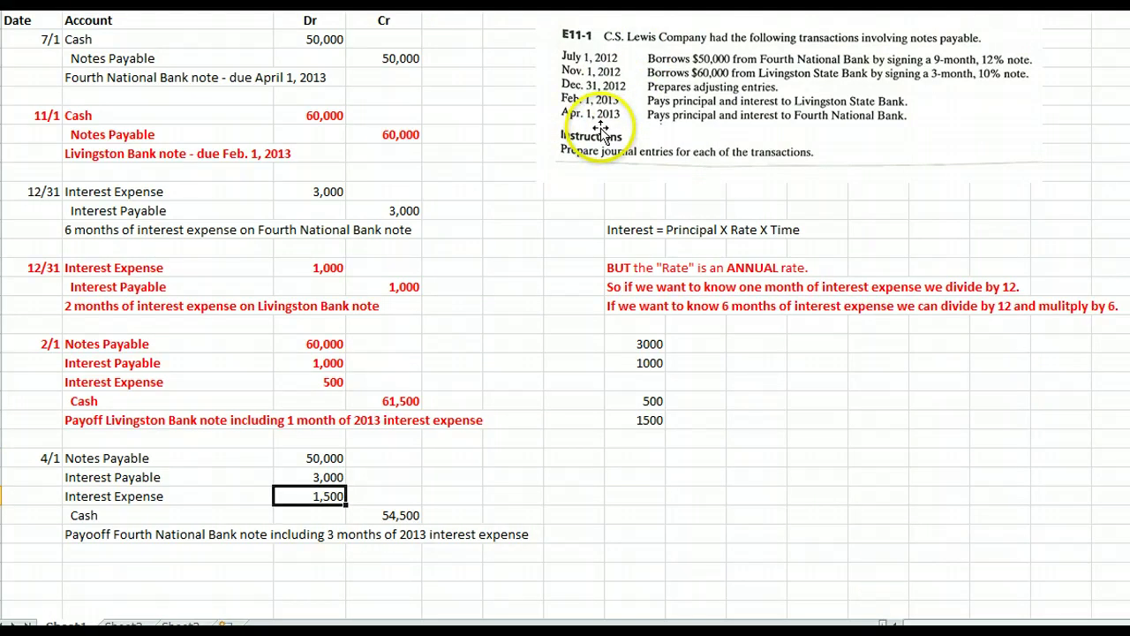
pyautogui.click(391, 513)
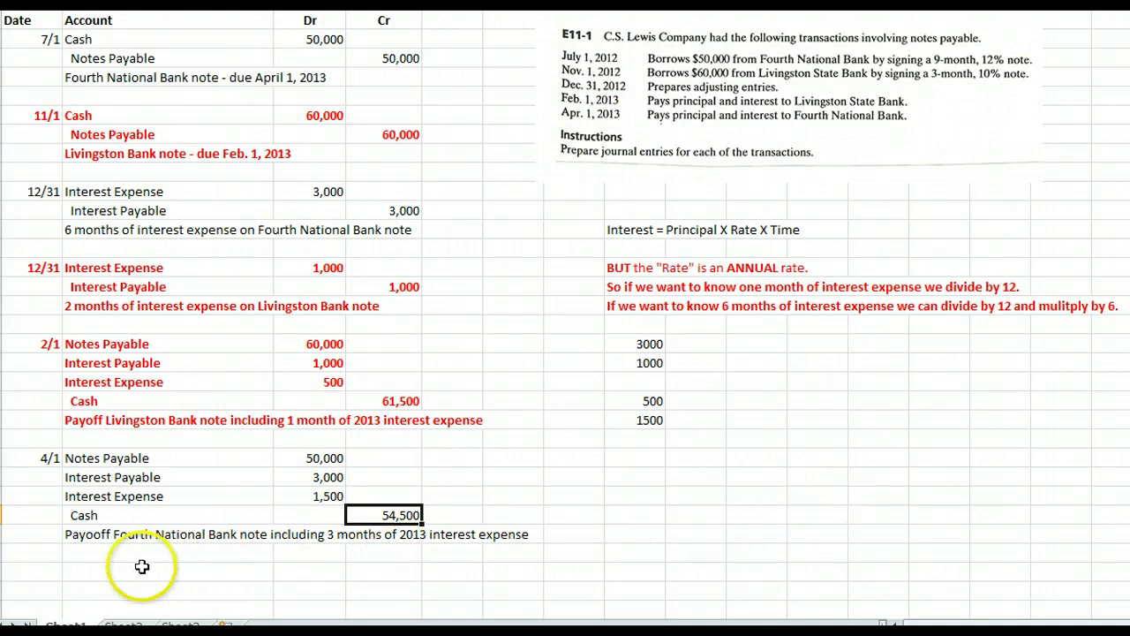
# - Correct the 4/1 description to end 'including 3 months of 2013 interest expense'
pyautogui.click(79, 535)
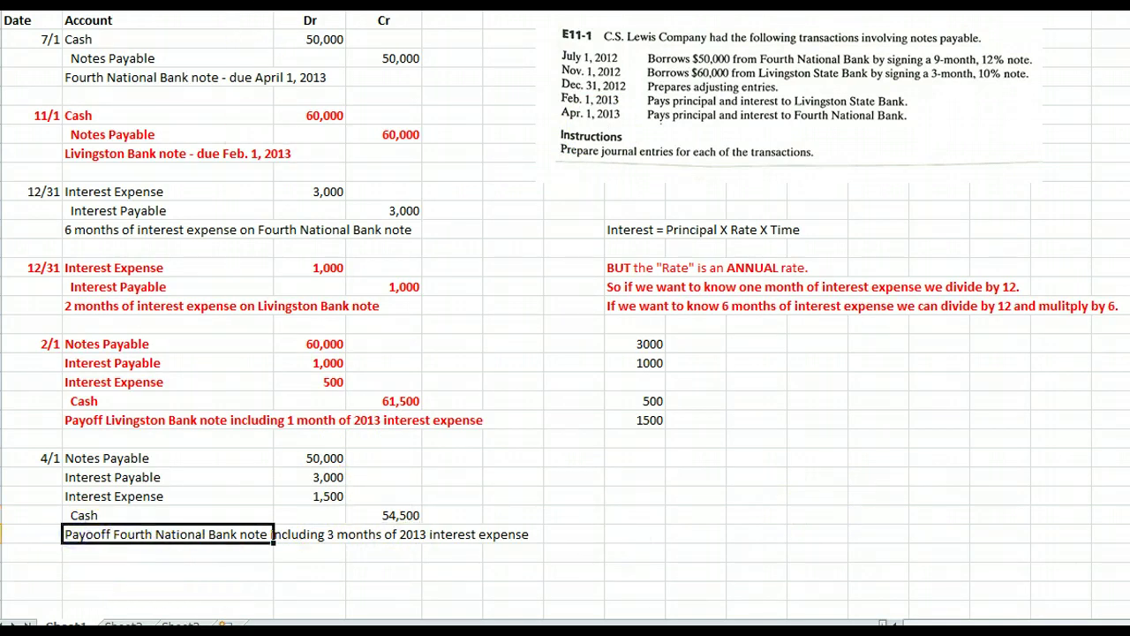
pyautogui.press('F2')
pyautogui.press('BackSpace')
pyautogui.press('BackSpace')
pyautogui.press('BackSpace')
pyautogui.press('BackSpace')
pyautogui.press('BackSpace')
pyautogui.press('BackSpace')
pyautogui.press('BackSpace')
pyautogui.press('BackSpace')
pyautogui.press('BackSpace')
pyautogui.press('BackSpace')
pyautogui.press('BackSpace')
pyautogui.press('BackSpace')
pyautogui.press('BackSpace')
pyautogui.press('BackSpace')
pyautogui.press('BackSpace')
pyautogui.press('BackSpace')
pyautogui.press('BackSpace')
pyautogui.press('BackSpace')
pyautogui.press('BackSpace')
pyautogui.press('BackSpace')
pyautogui.write('including 3 months of 2013 interest expense')
pyautogui.press('Return')
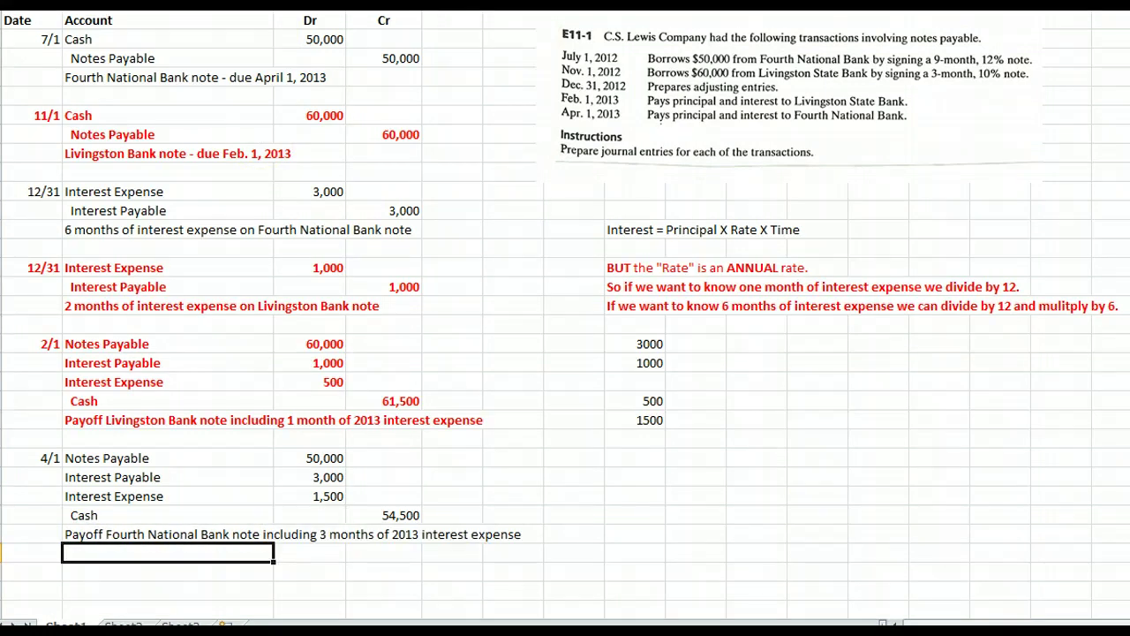